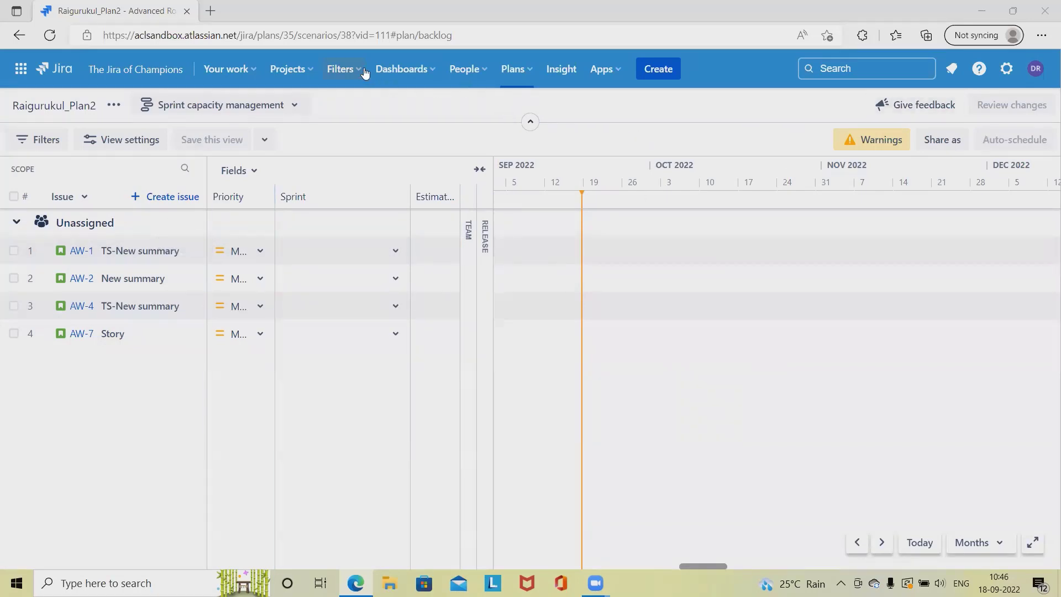
# Step: Open the ACME website (AW) project's Roadmap listing epics AW-3 and AW-6 with their stories
pyautogui.click(309, 71)
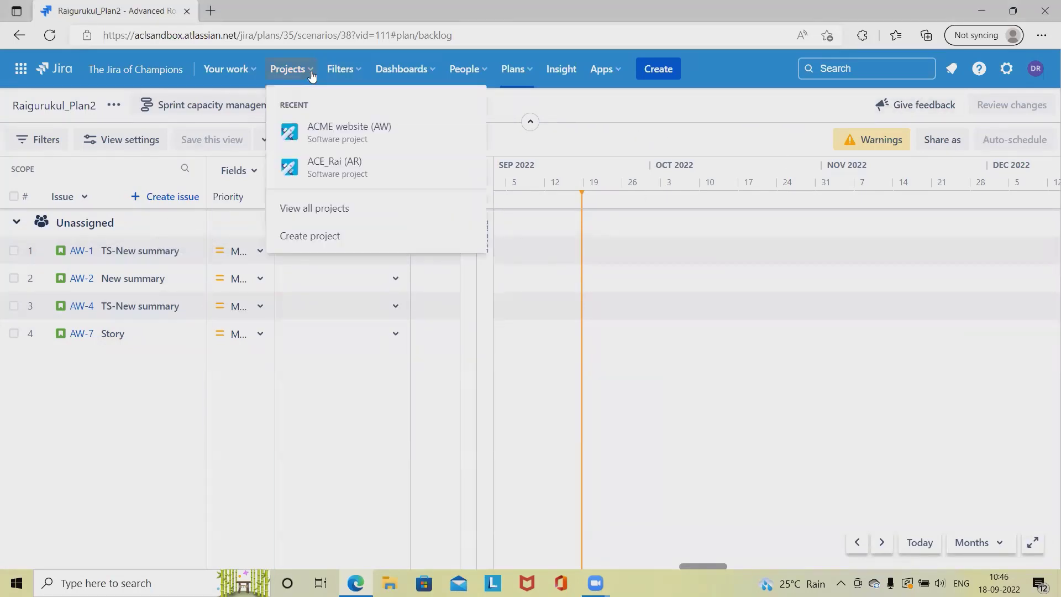
pyautogui.click(331, 137)
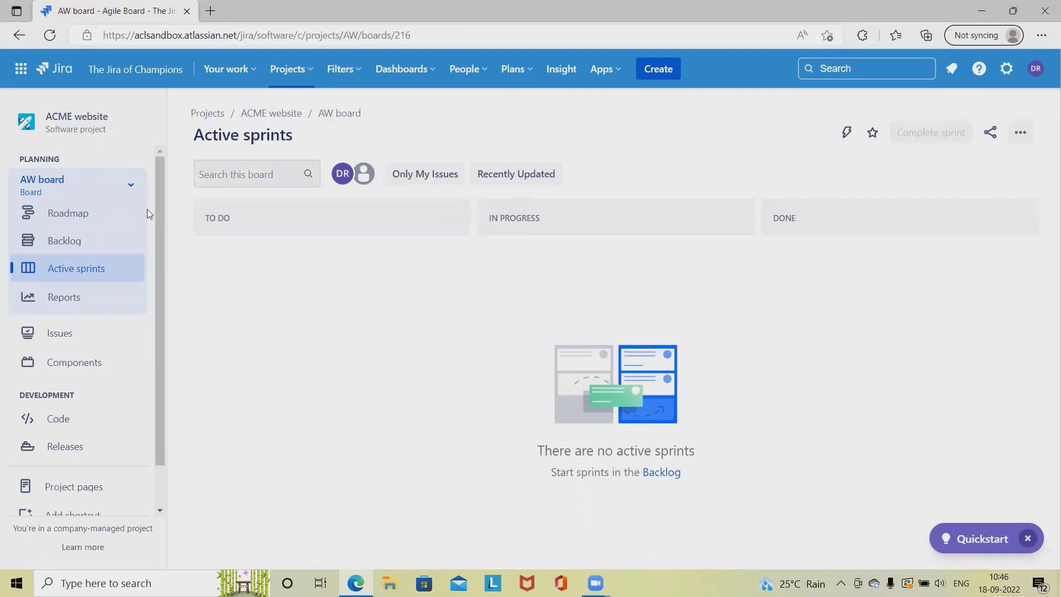
pyautogui.click(59, 214)
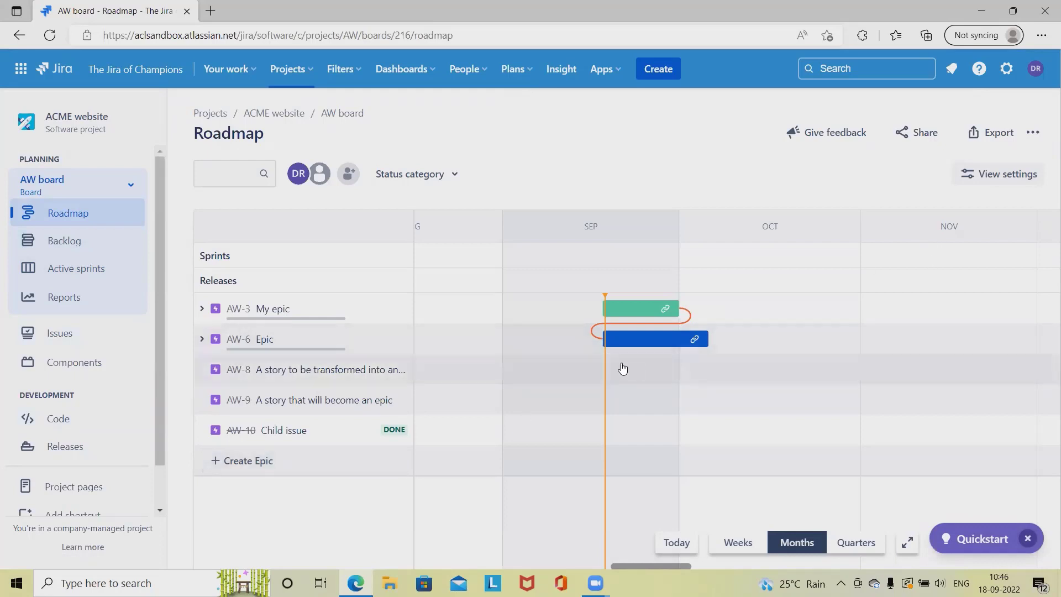
# Step: Go to the Jira Products settings to view the Jira Software configuration with parallel sprints
pyautogui.click(1011, 69)
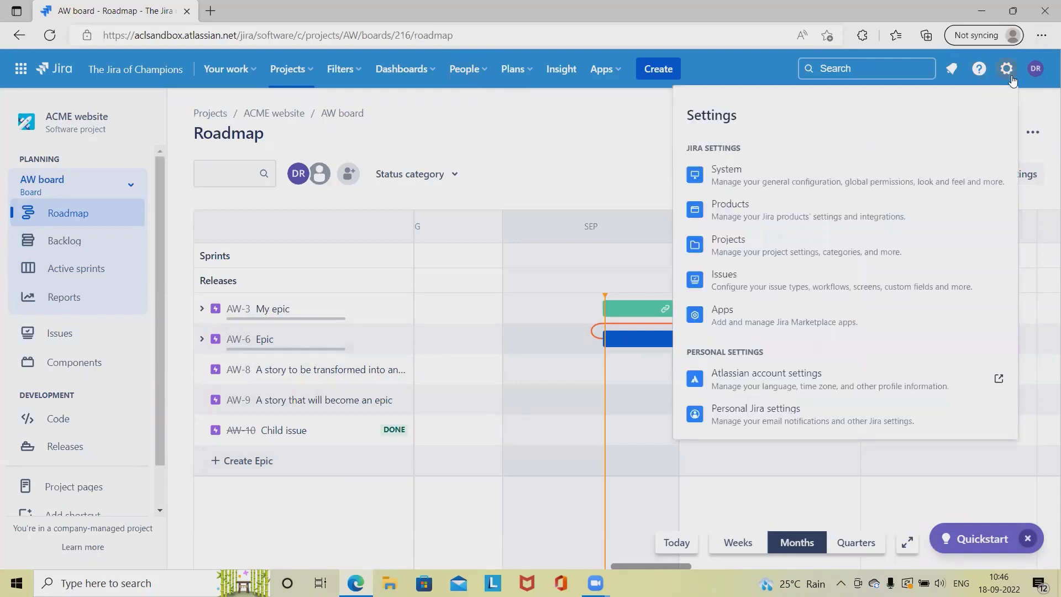
pyautogui.click(766, 220)
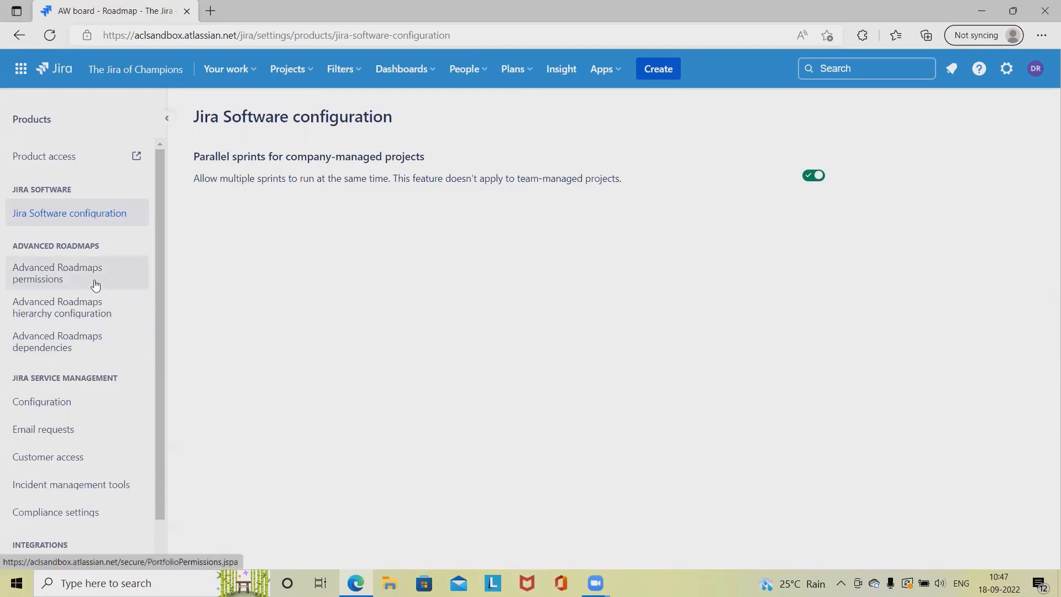
# Step: Show the Advanced Roadmaps permissions page with groups such as jira-software-users
pyautogui.click(73, 278)
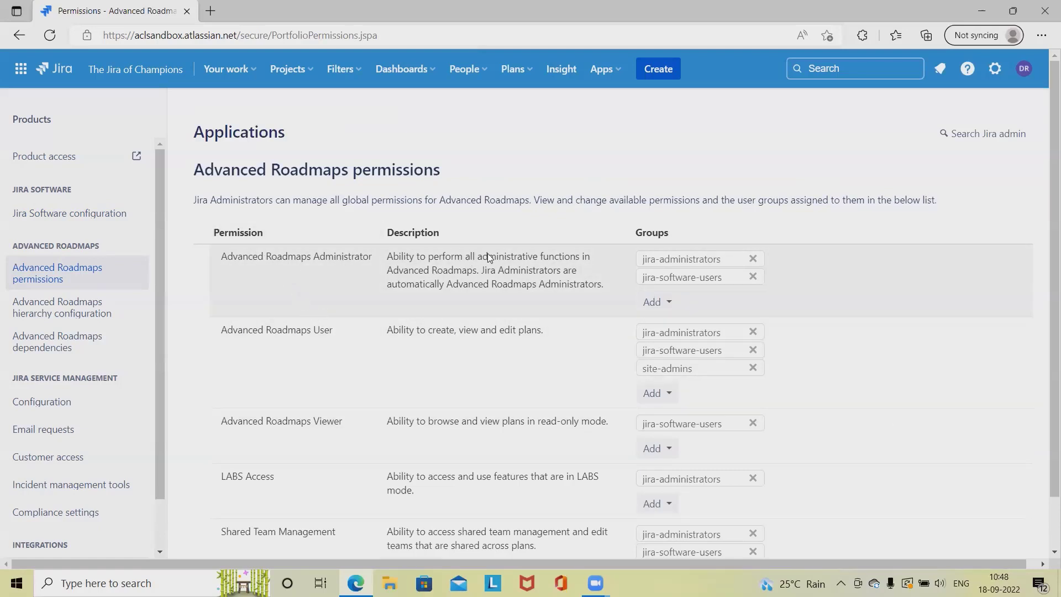
# Step: Browse the groups available for the Advanced Roadmaps administrator and User permissions without adding any
pyautogui.click(670, 304)
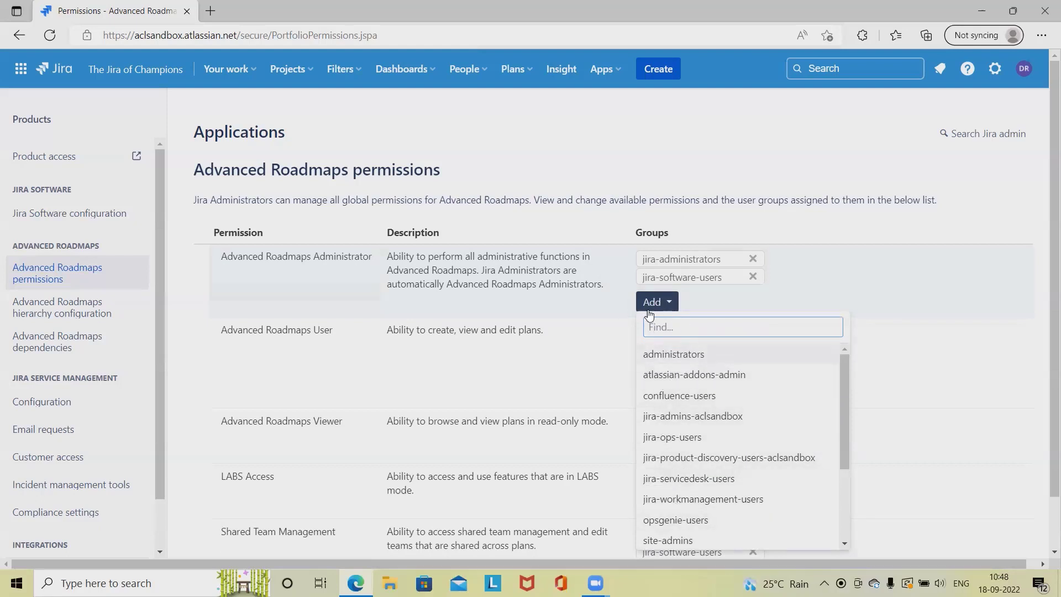
pyautogui.scroll(-1, 292, 373)
pyautogui.scroll(-1, 291, 373)
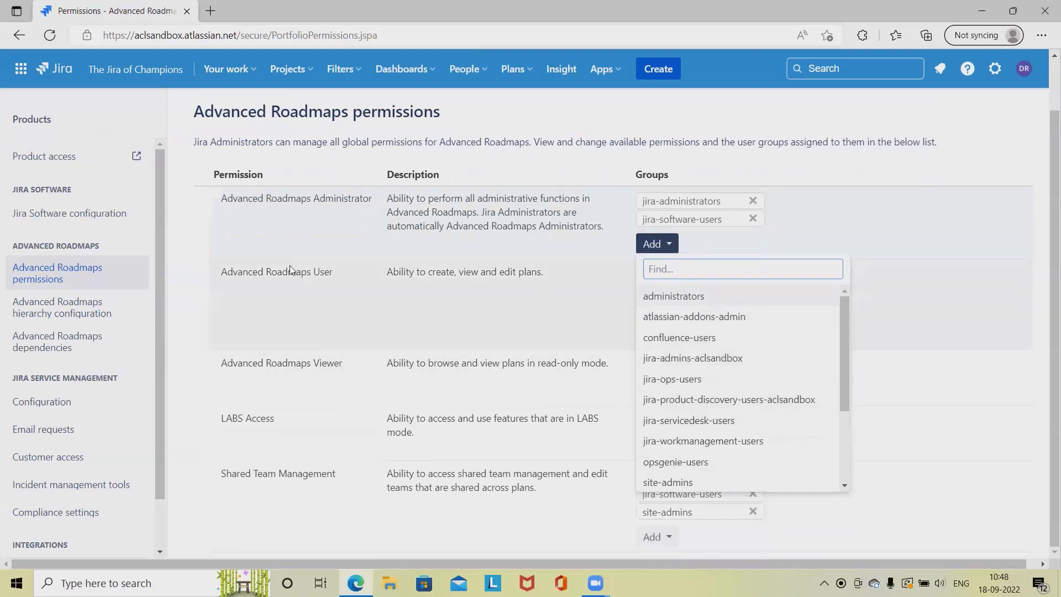
pyautogui.click(314, 304)
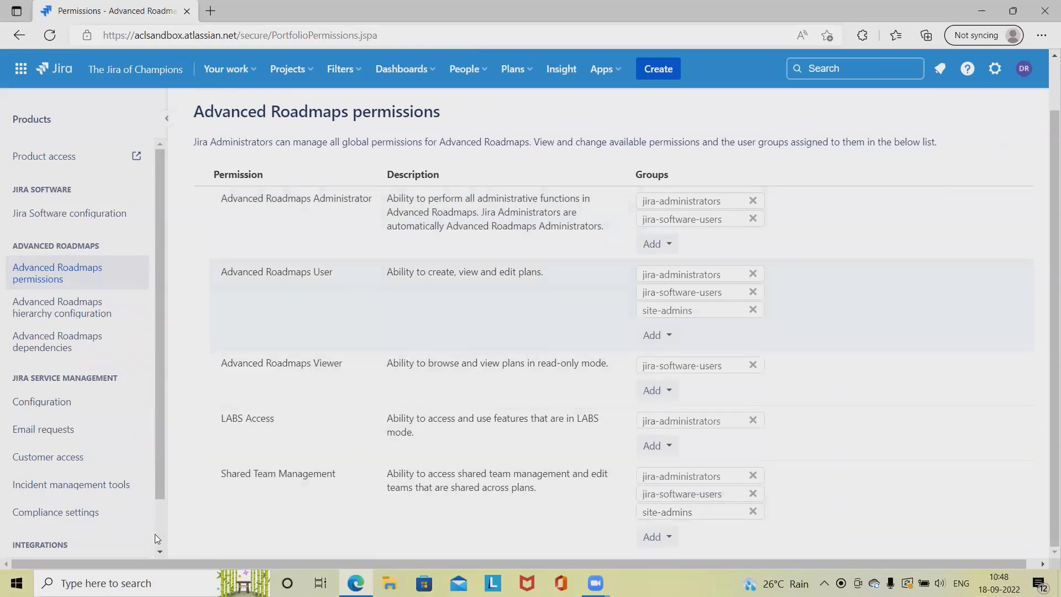
pyautogui.click(672, 341)
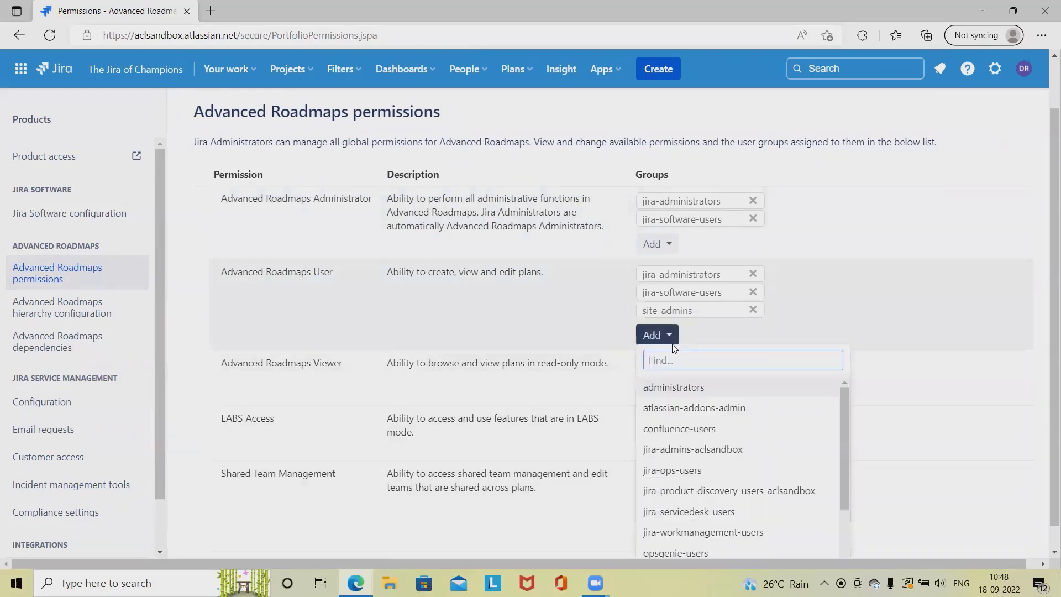
pyautogui.scroll(-3, 679, 487)
pyautogui.scroll(5, 694, 502)
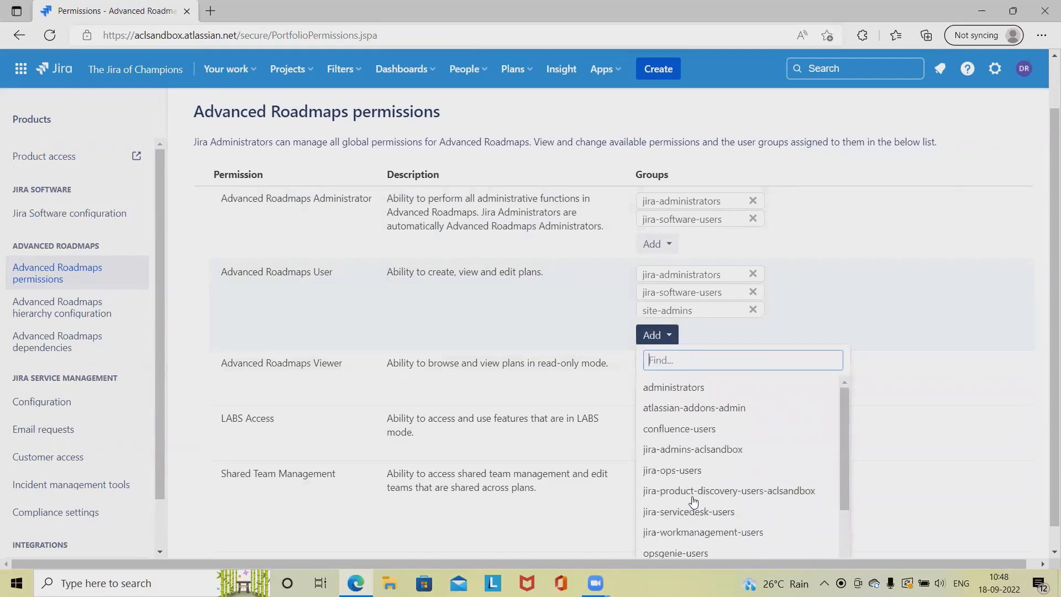
pyautogui.click(911, 367)
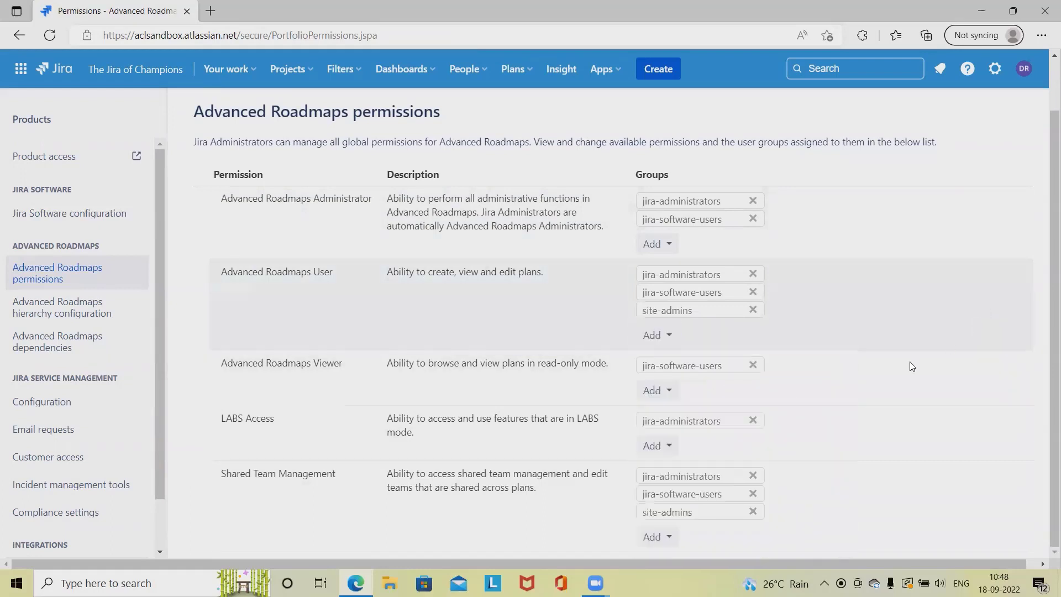
# Step: Remove site-admins from Advanced Roadmaps User, then search 'site' and re-add site-admins
pyautogui.click(754, 314)
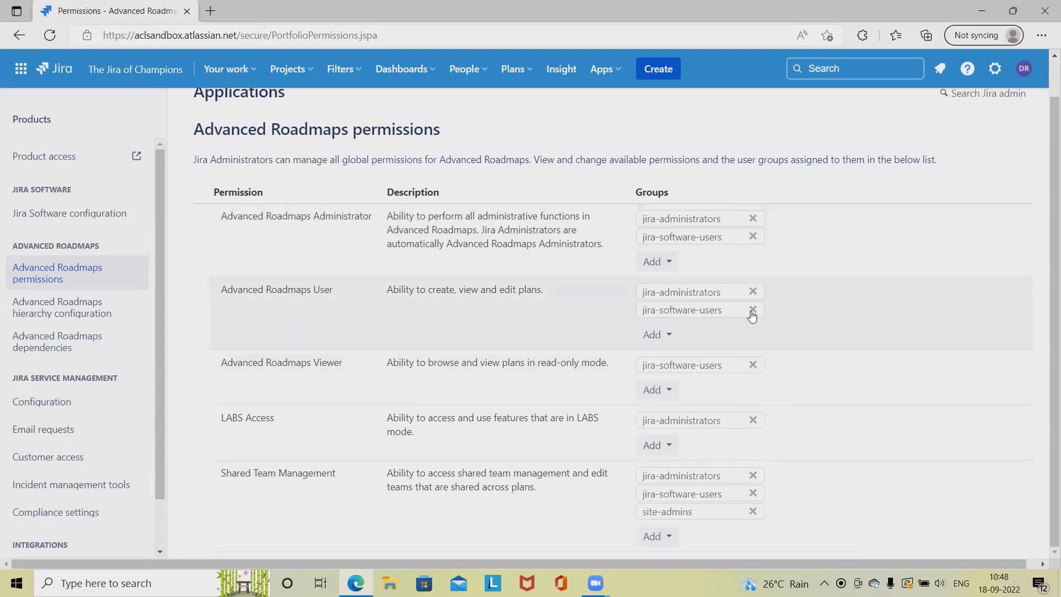
pyautogui.click(668, 338)
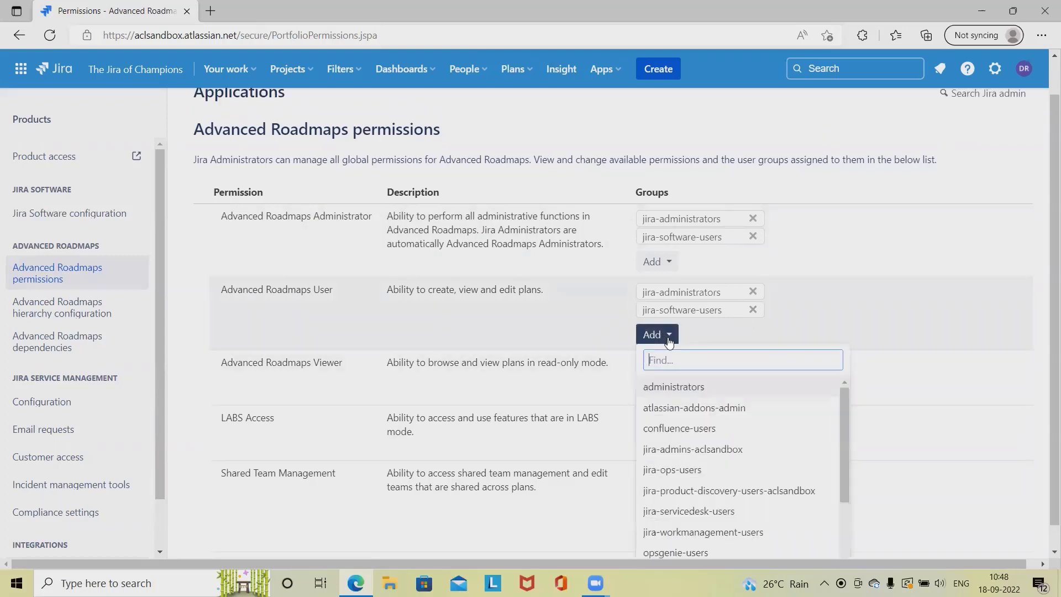
pyautogui.write('site')
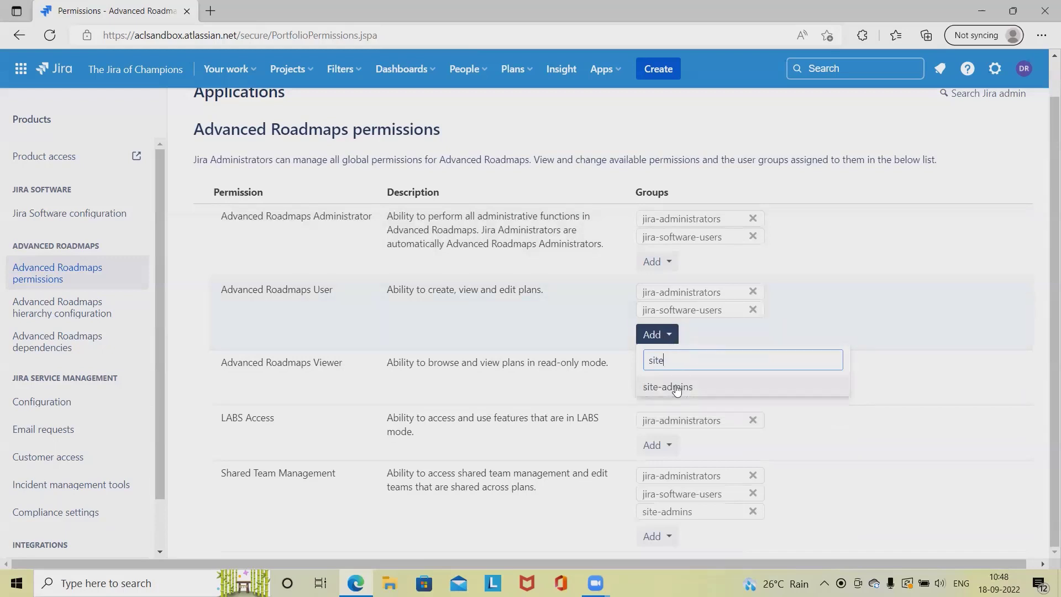
pyautogui.click(676, 387)
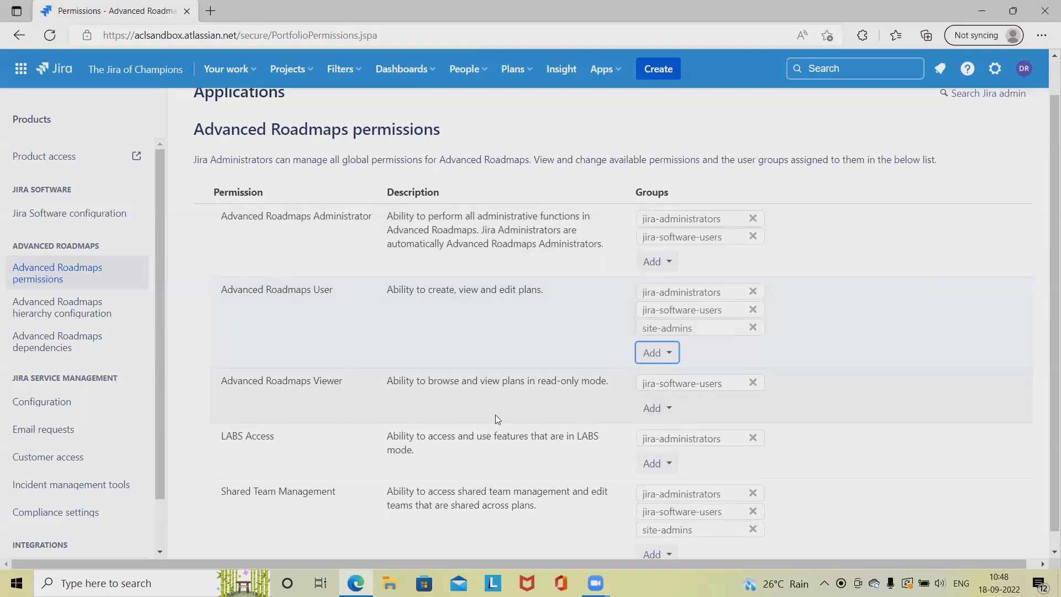
pyautogui.click(670, 411)
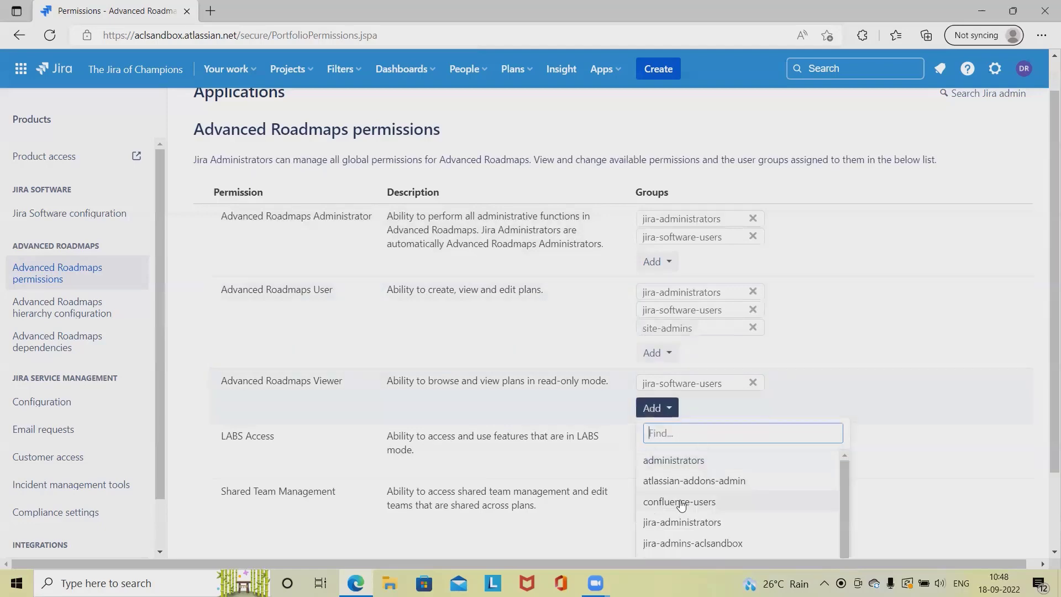
pyautogui.scroll(-3, 684, 506)
pyautogui.scroll(-5, 683, 507)
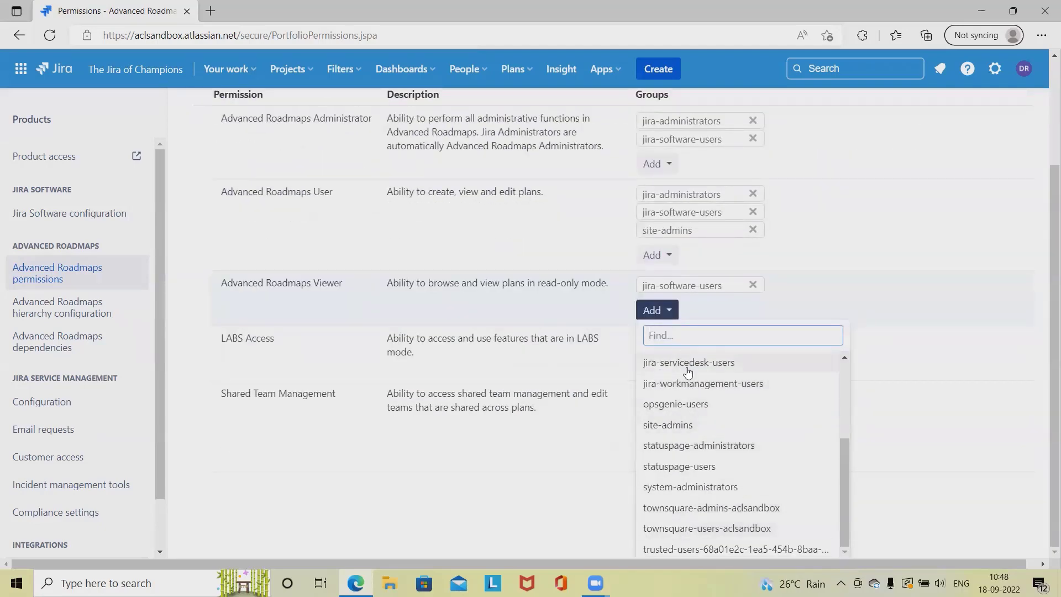
pyautogui.scroll(2, 699, 492)
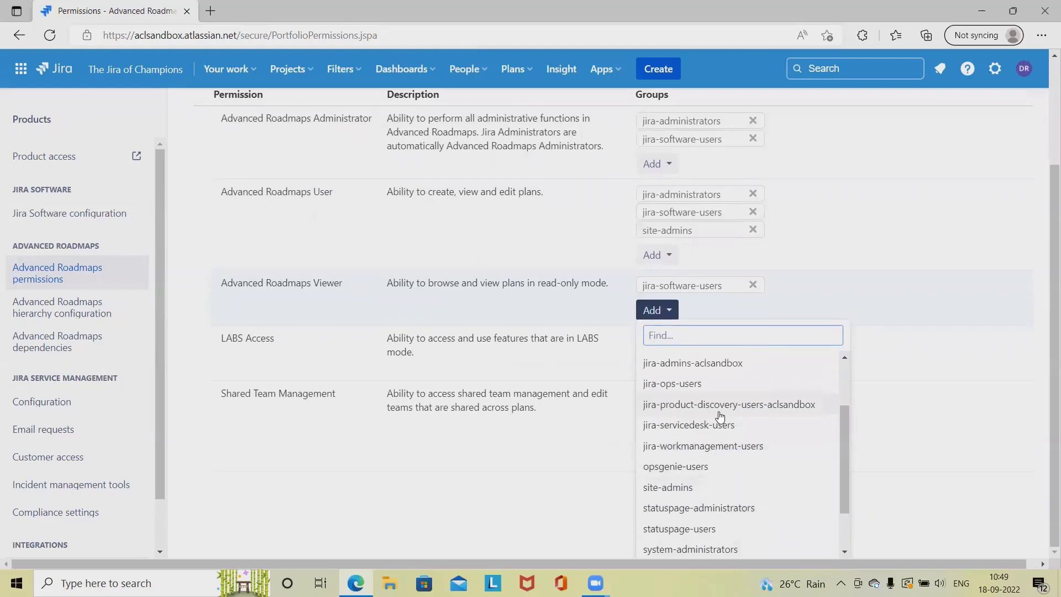
pyautogui.click(389, 497)
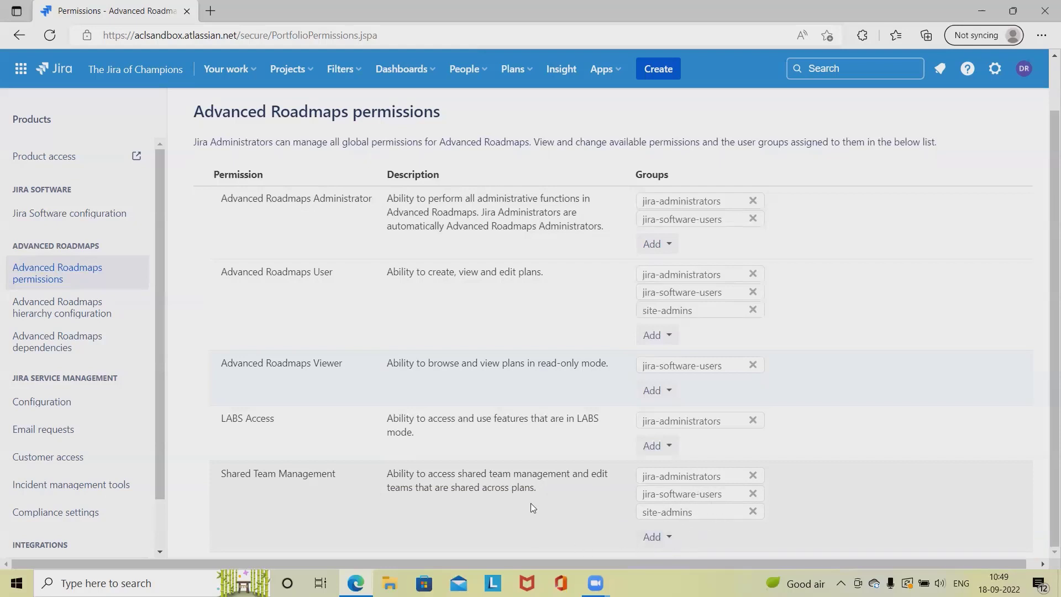
pyautogui.scroll(1, 338, 448)
pyautogui.scroll(-1, 323, 505)
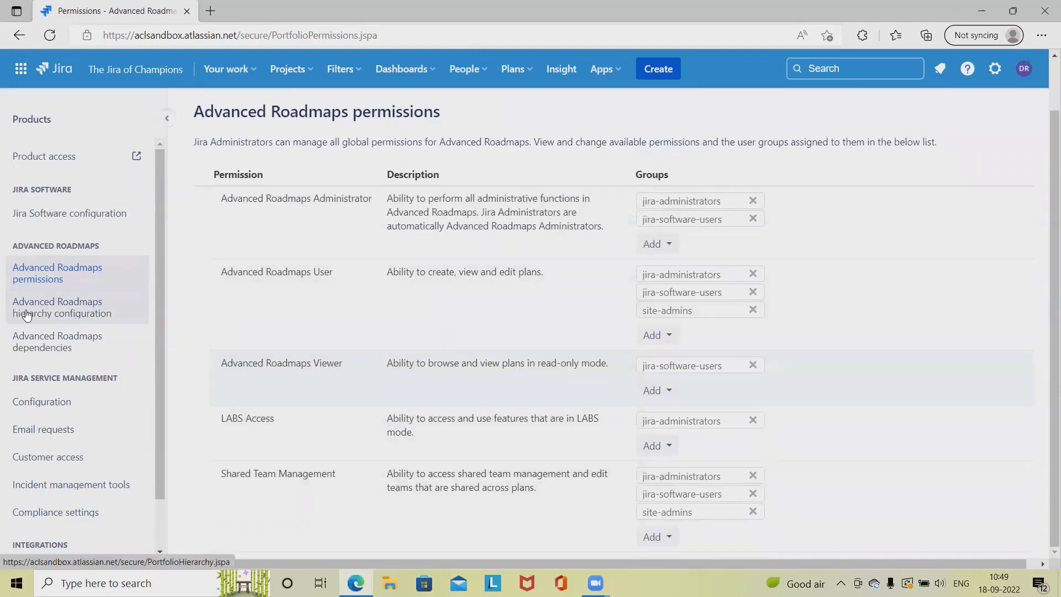
pyautogui.click(74, 315)
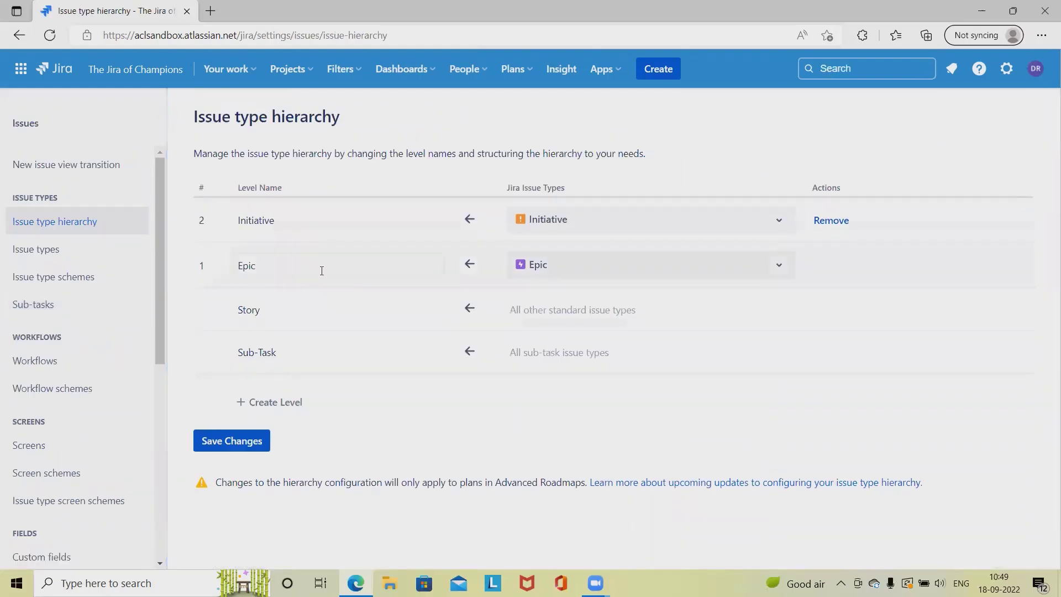
pyautogui.click(662, 68)
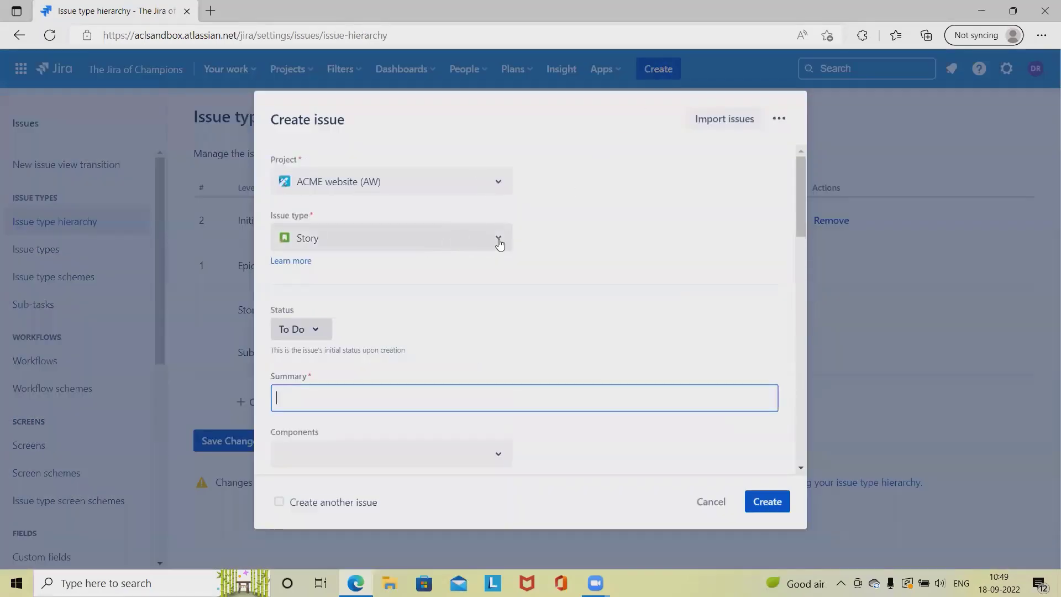
pyautogui.click(497, 240)
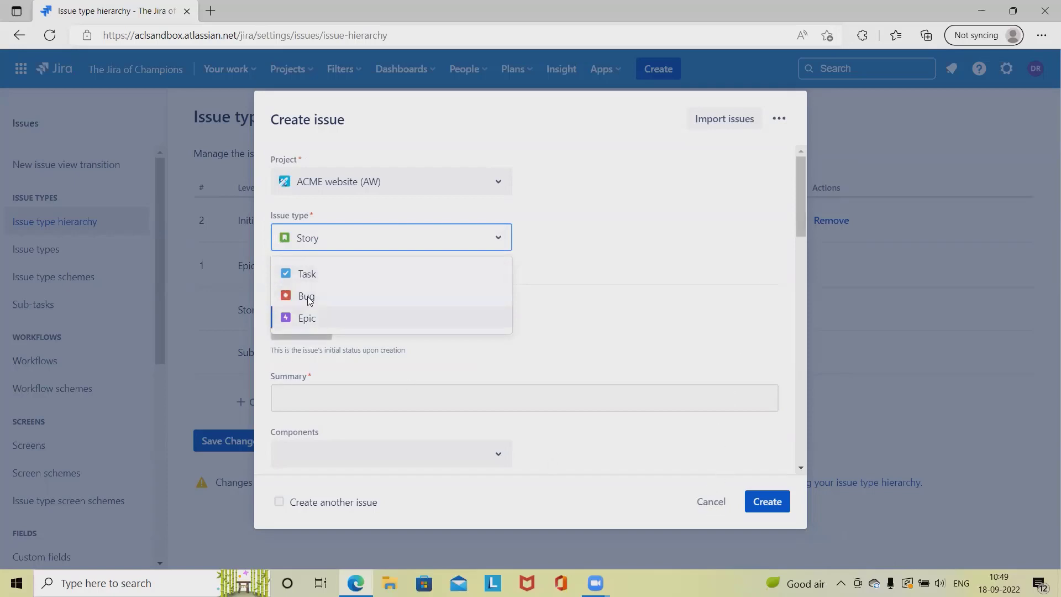
pyautogui.click(711, 501)
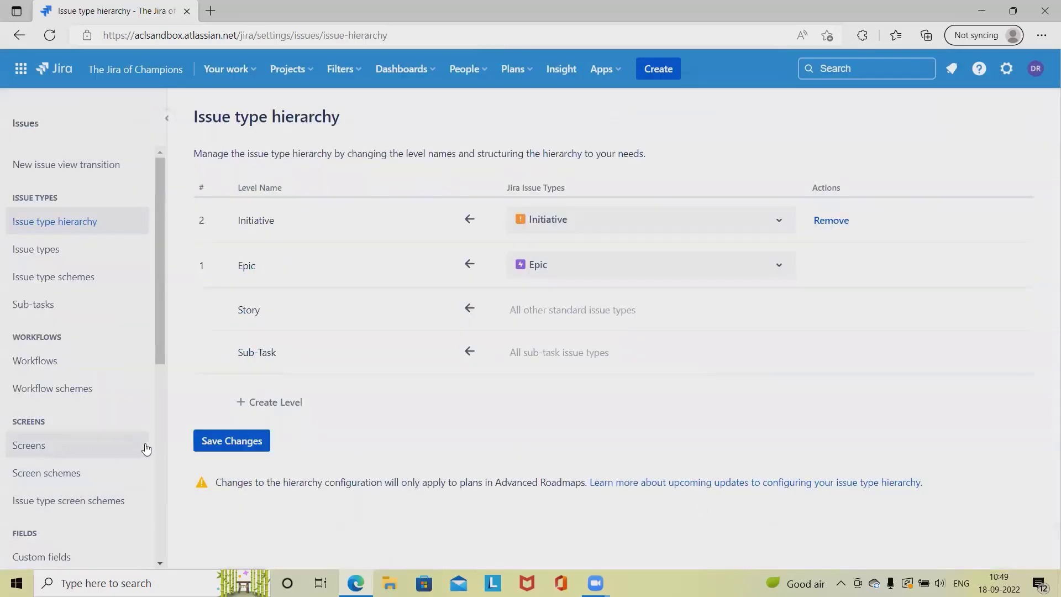
pyautogui.click(259, 402)
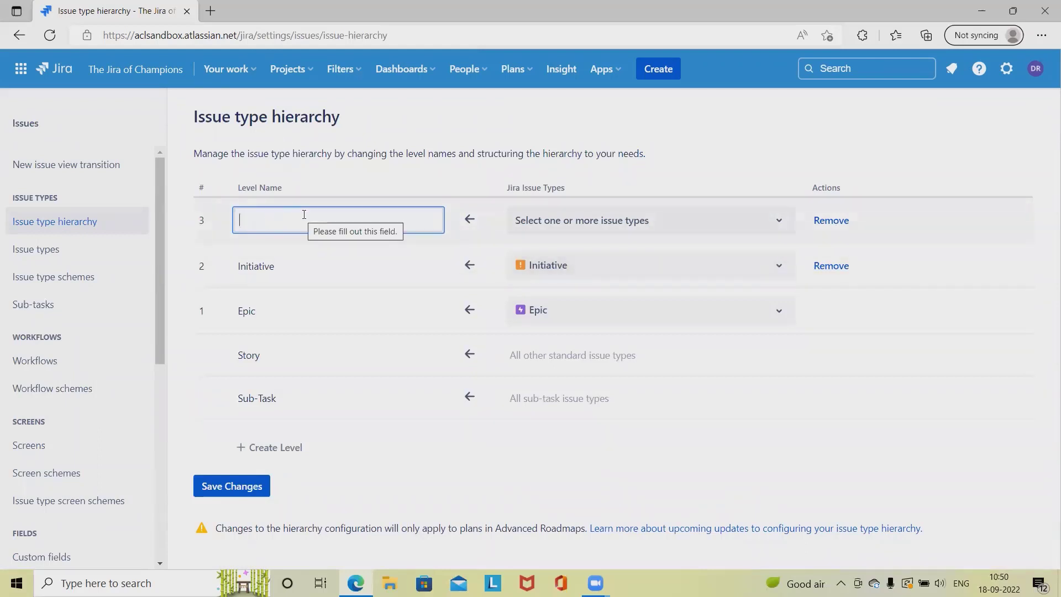
pyautogui.write('Fea')
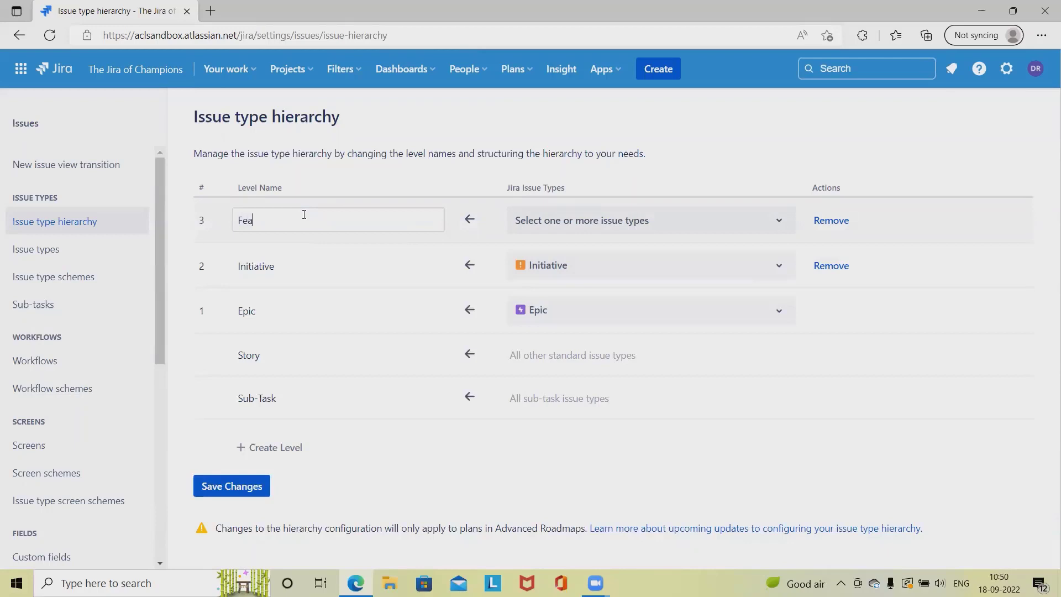
pyautogui.write('ture')
pyautogui.click(637, 215)
pyautogui.scroll(-5, 602, 428)
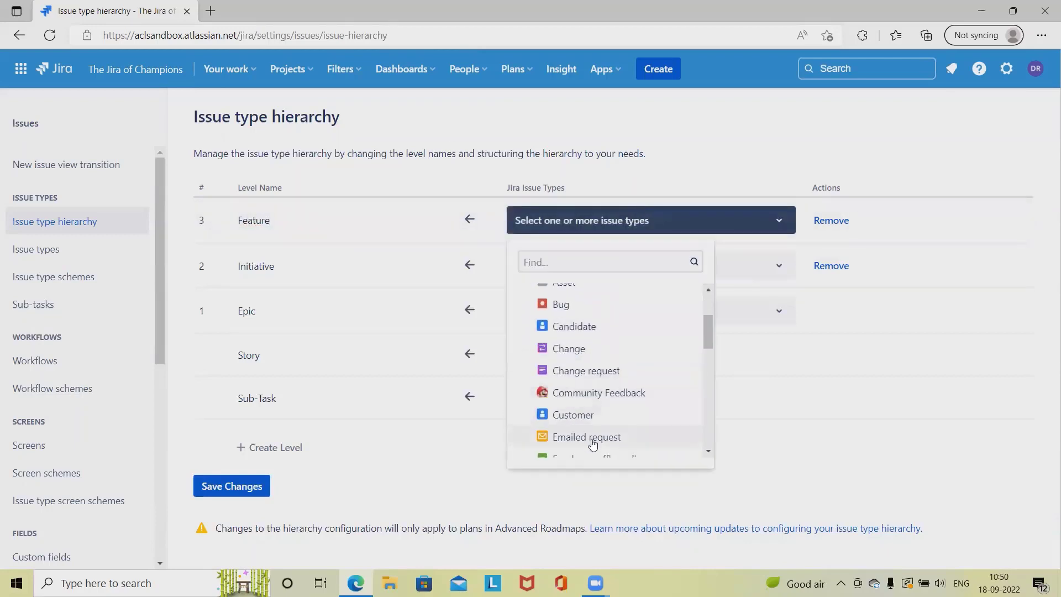
pyautogui.scroll(-2, 608, 431)
pyautogui.scroll(-3, 583, 392)
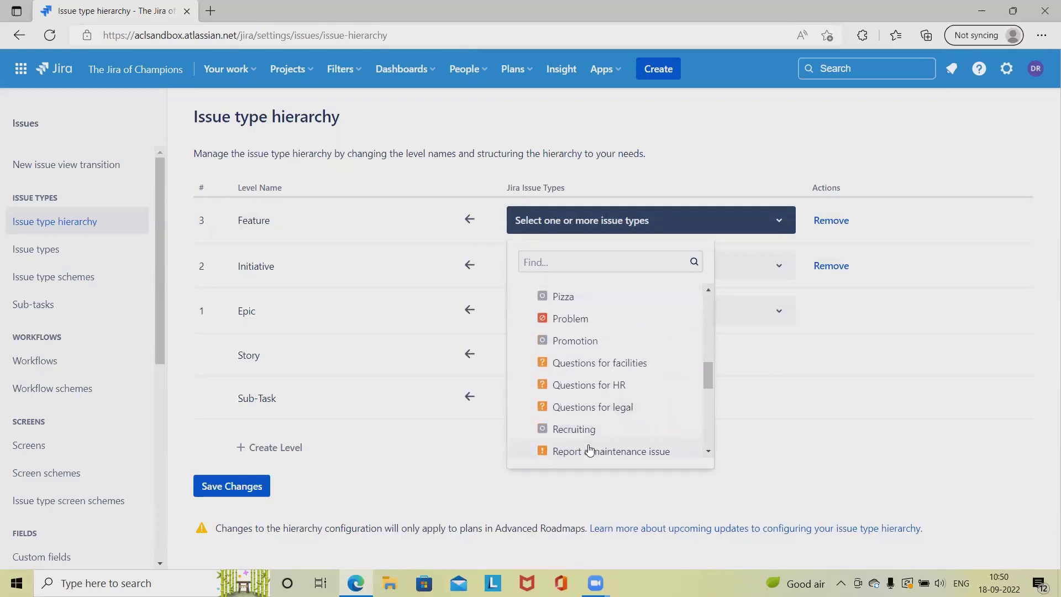
pyautogui.scroll(10, 590, 341)
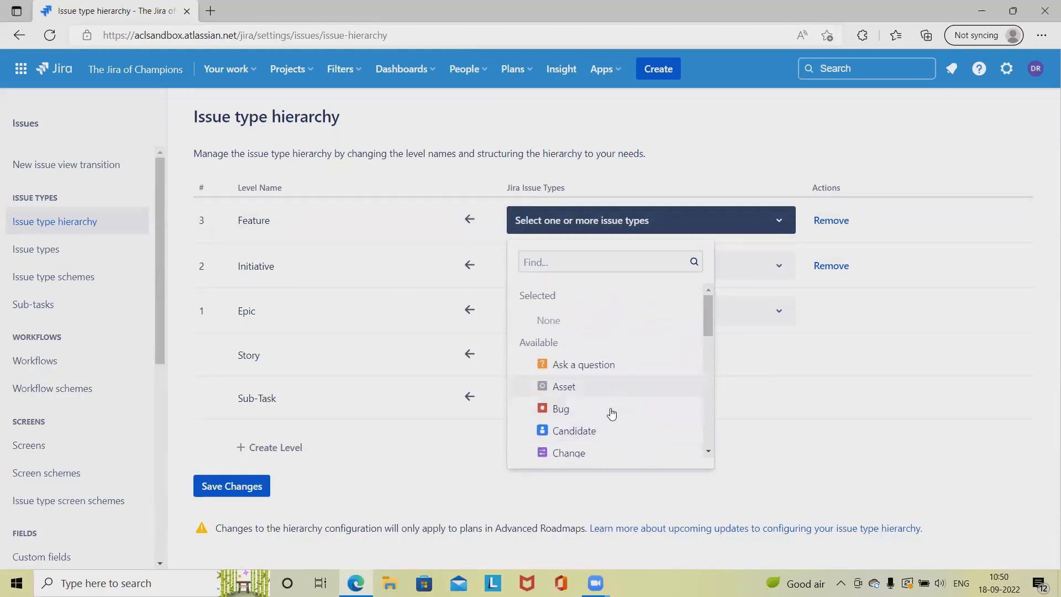
pyautogui.scroll(-1, 611, 411)
pyautogui.scroll(-5, 610, 420)
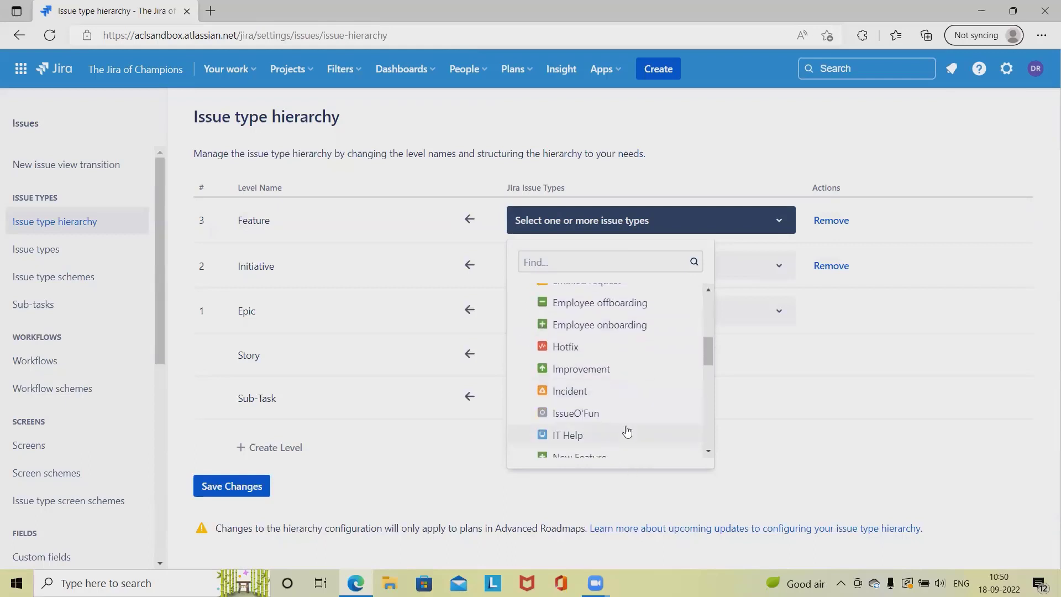
pyautogui.scroll(-6, 627, 431)
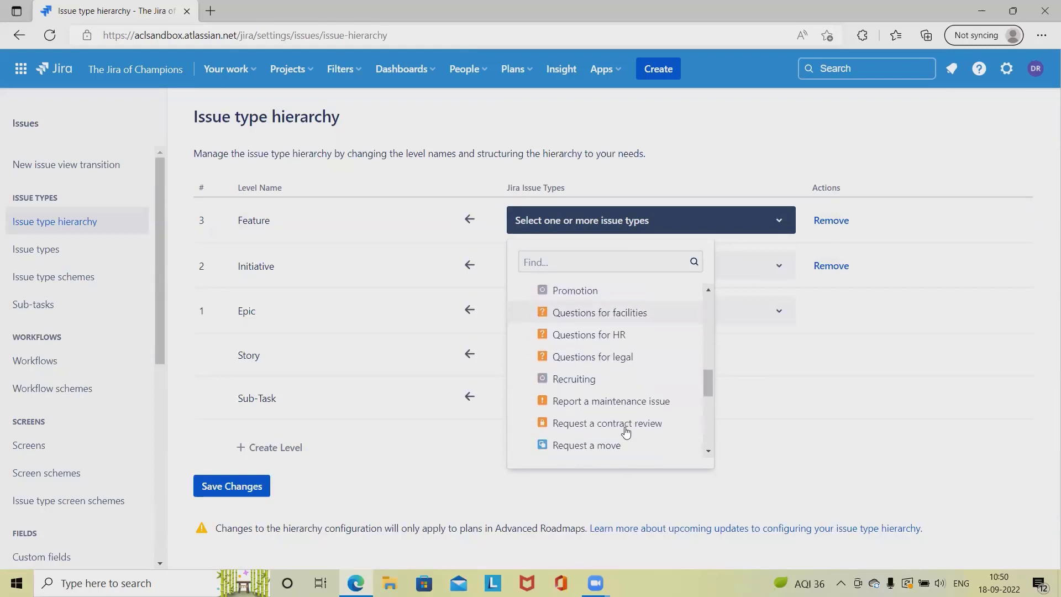
pyautogui.scroll(6, 621, 432)
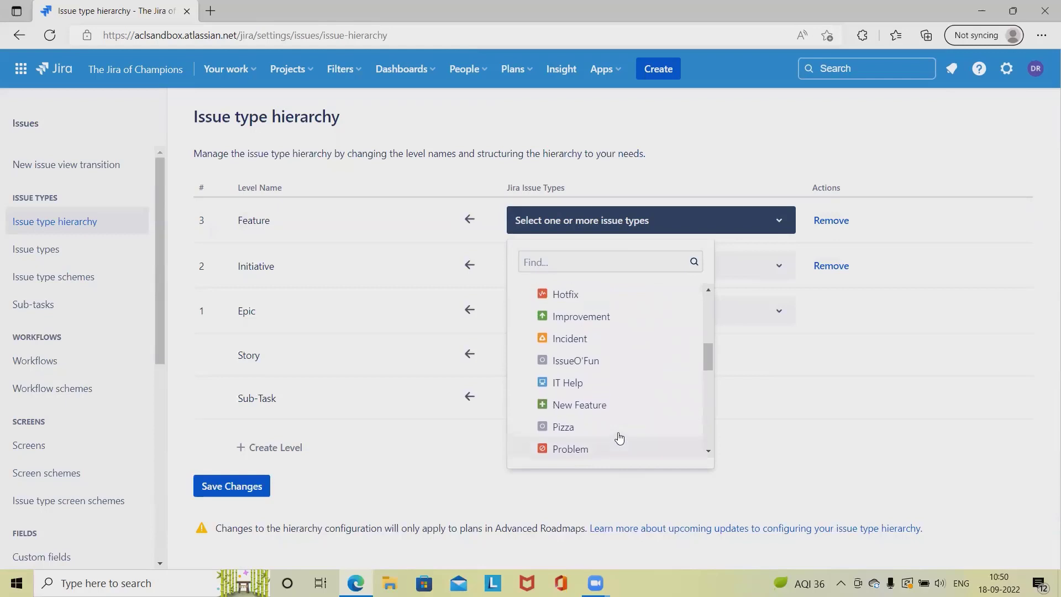
pyautogui.click(553, 337)
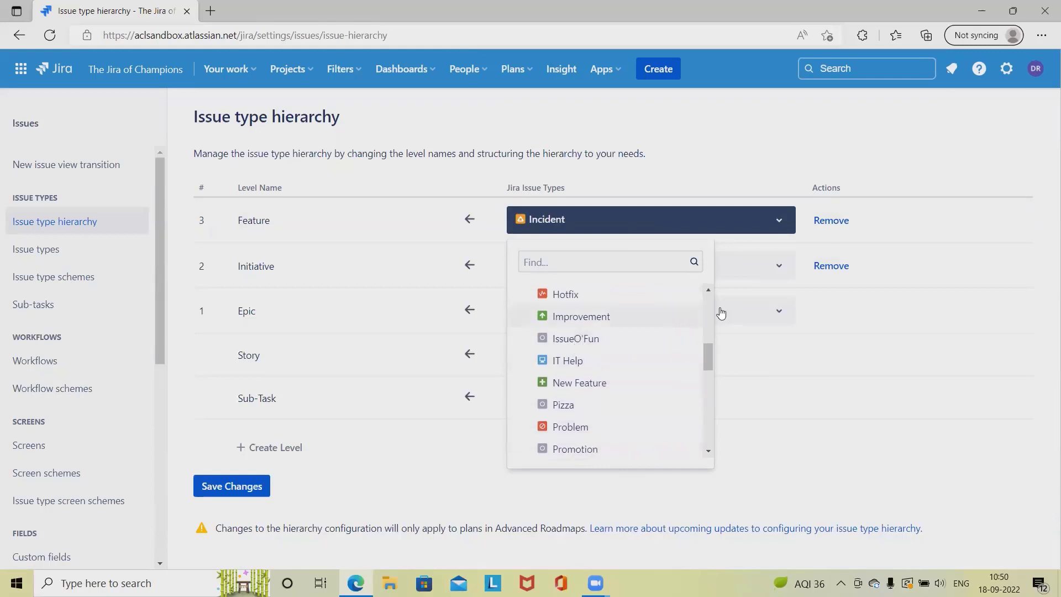
pyautogui.click(742, 463)
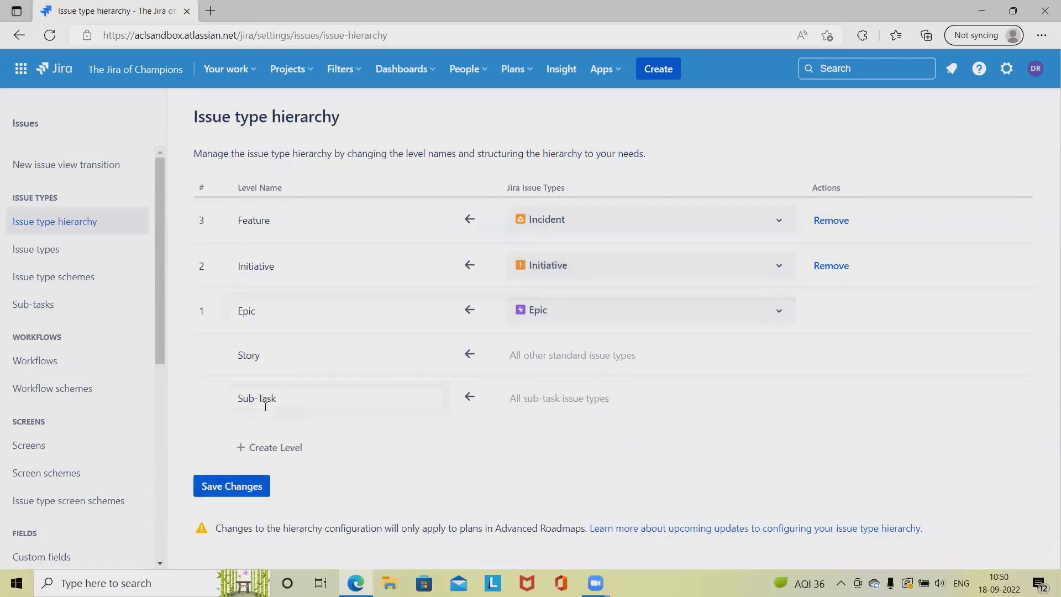
pyautogui.click(833, 221)
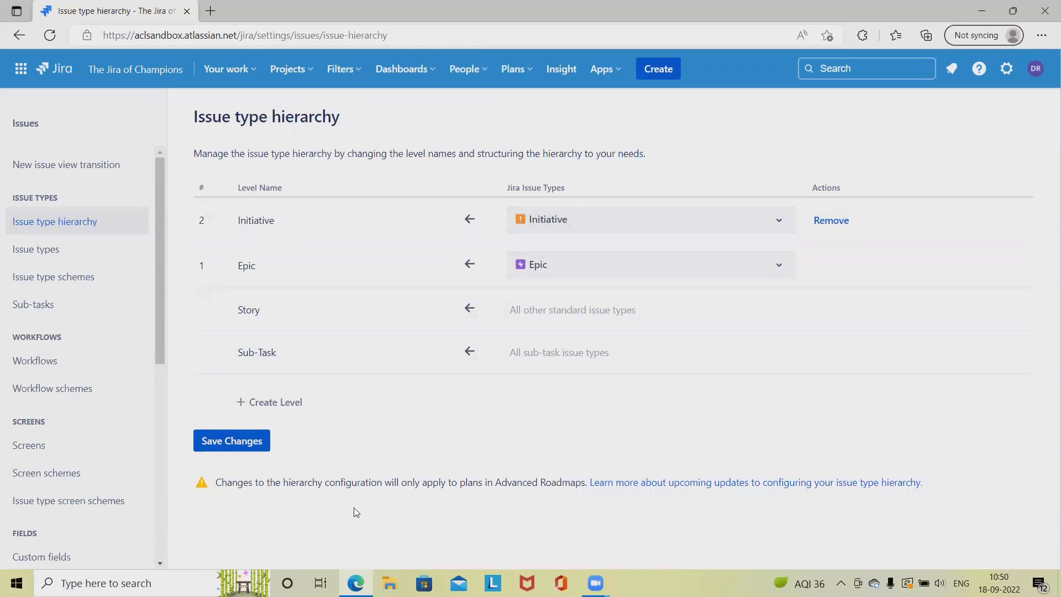
# Step: Save the Initiative, Epic, Story and Sub-Task issue type hierarchy
pyautogui.click(231, 440)
# Step: Go to Products settings and show Advanced Roadmaps dependencies using Blocks and Roadmap Hierarchy links
pyautogui.click(1007, 69)
pyautogui.click(809, 213)
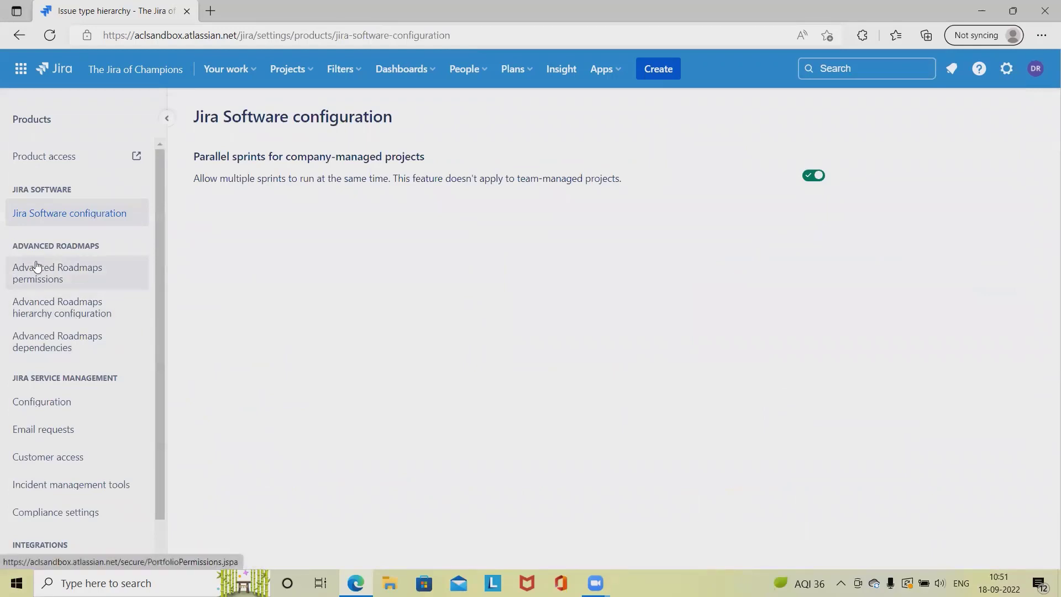
pyautogui.click(66, 352)
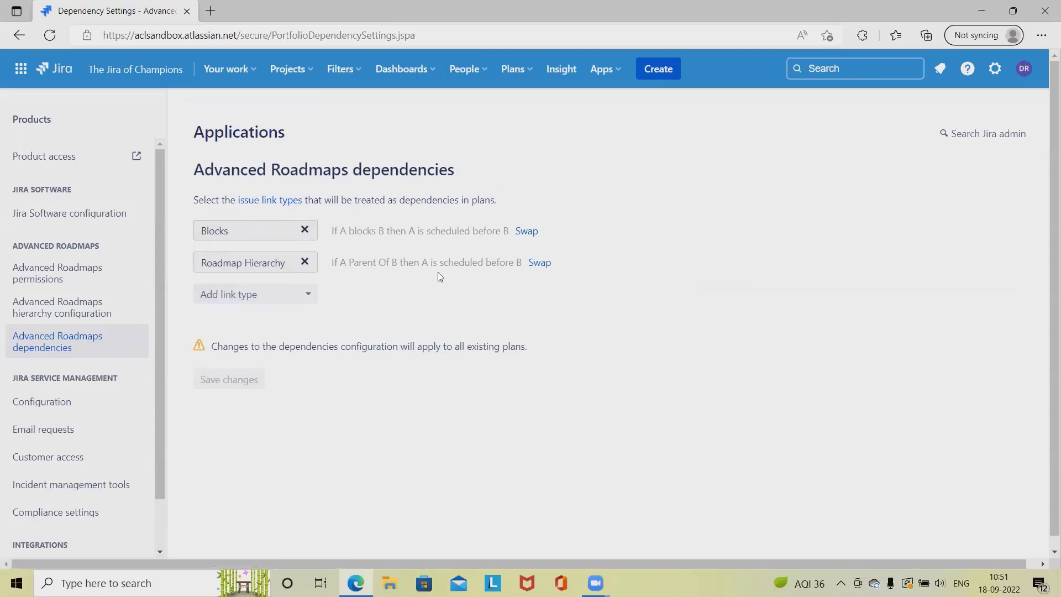
pyautogui.click(304, 297)
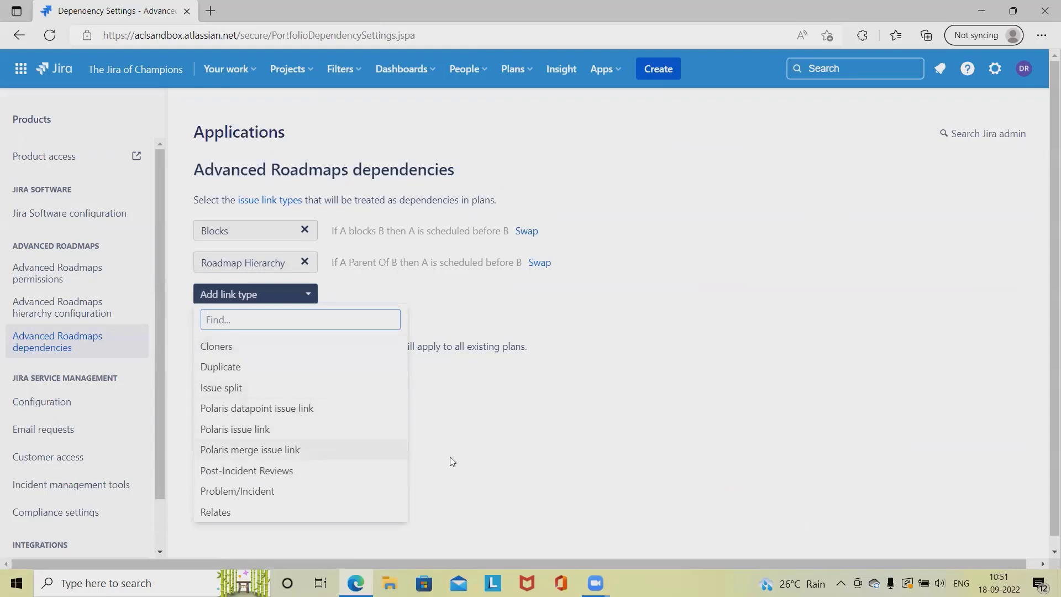
pyautogui.click(579, 452)
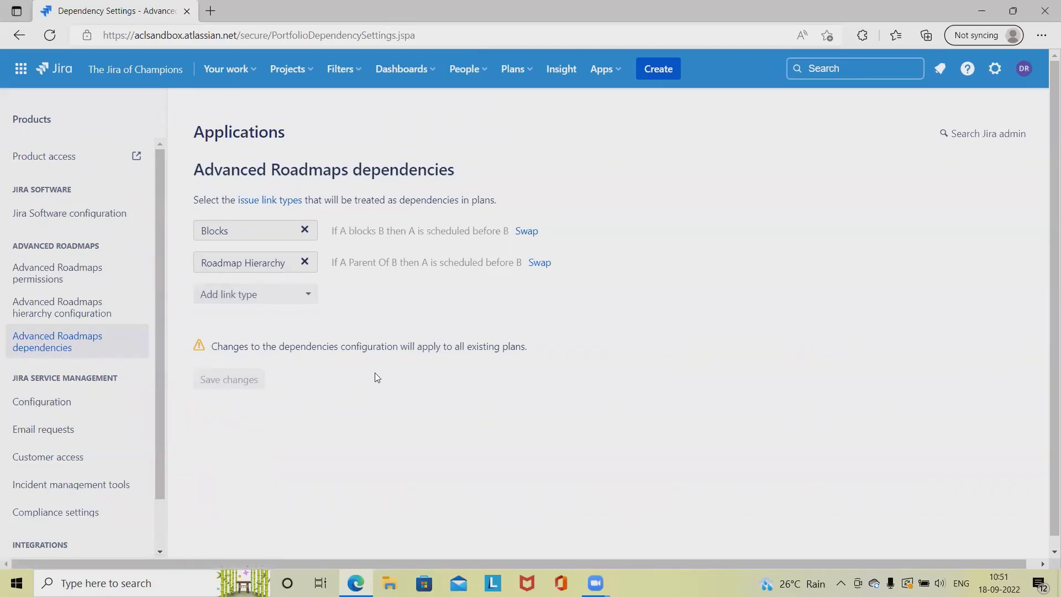
# Step: Open the recent plan Raigurukul_Plan2 from the Plans menu
pyautogui.click(532, 77)
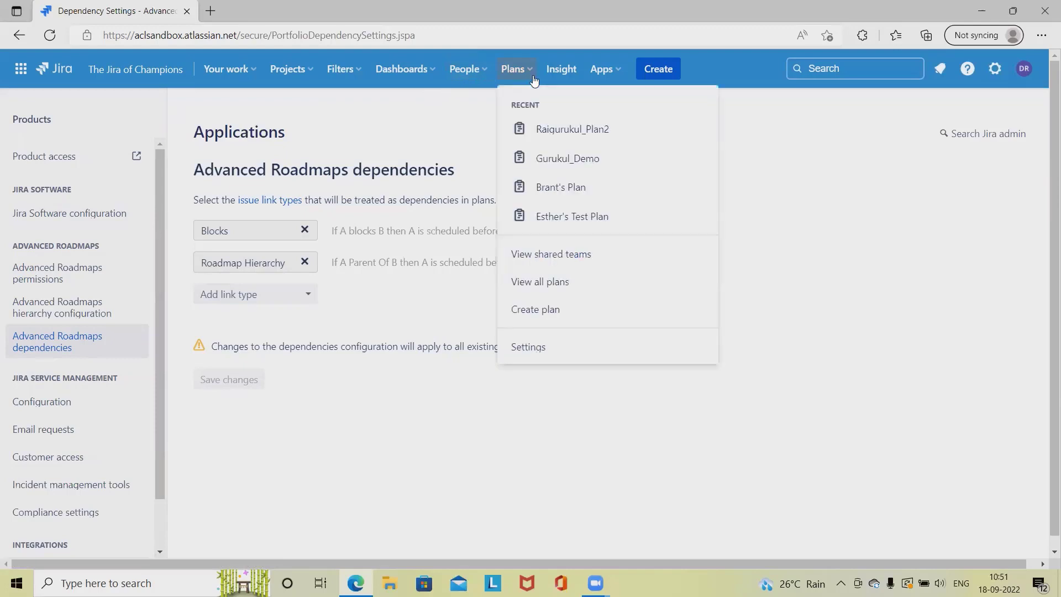
pyautogui.click(581, 139)
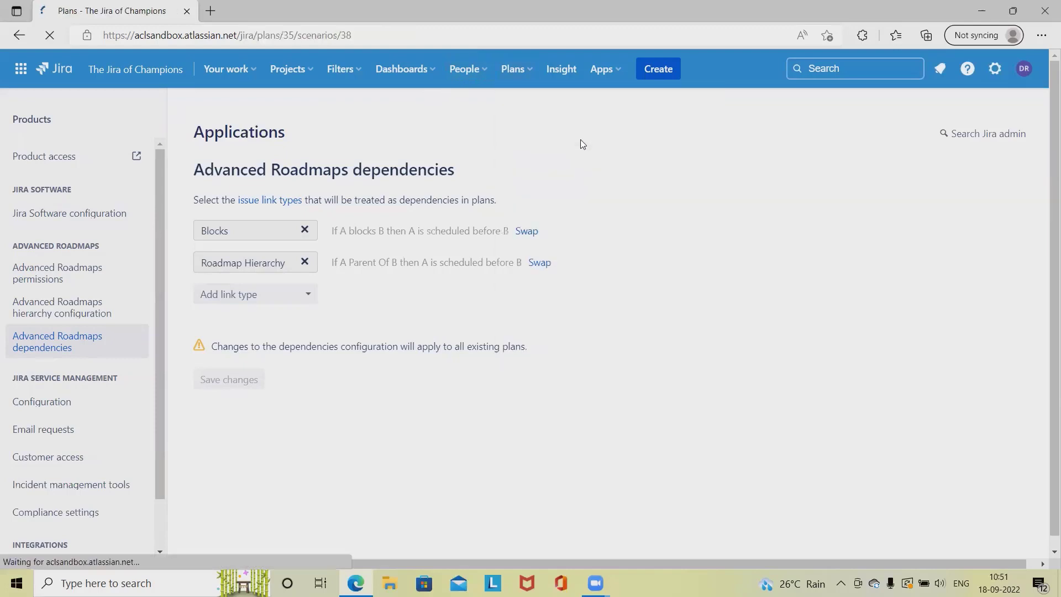